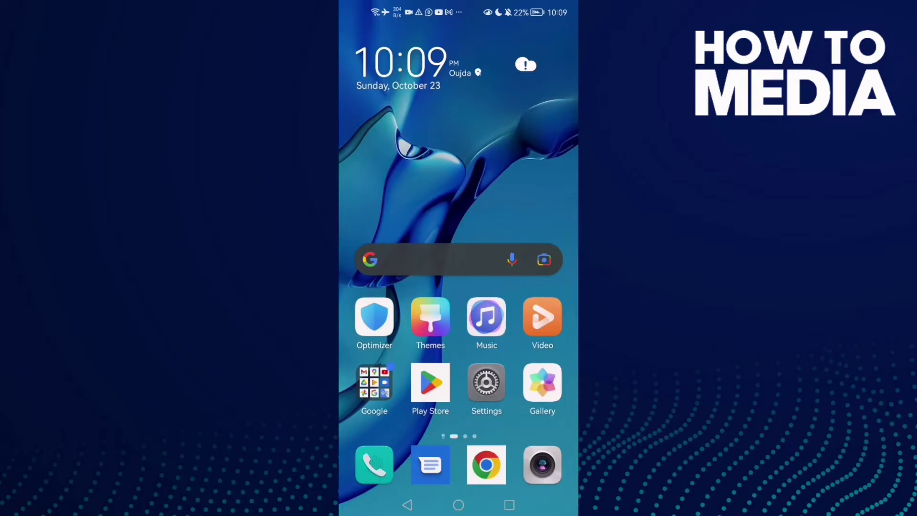
Step: Launch the Settings app from the home screen icon
click(486, 383)
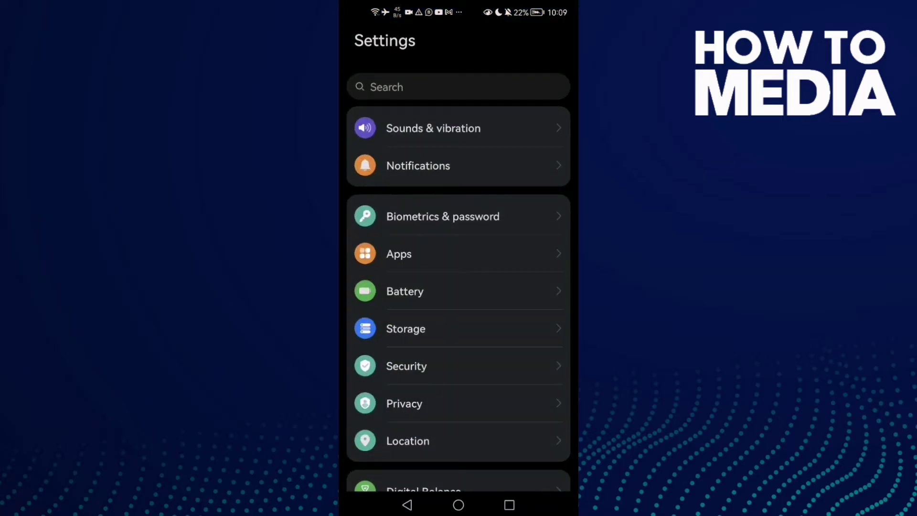
click(458, 505)
drag(530, 286, 387, 287)
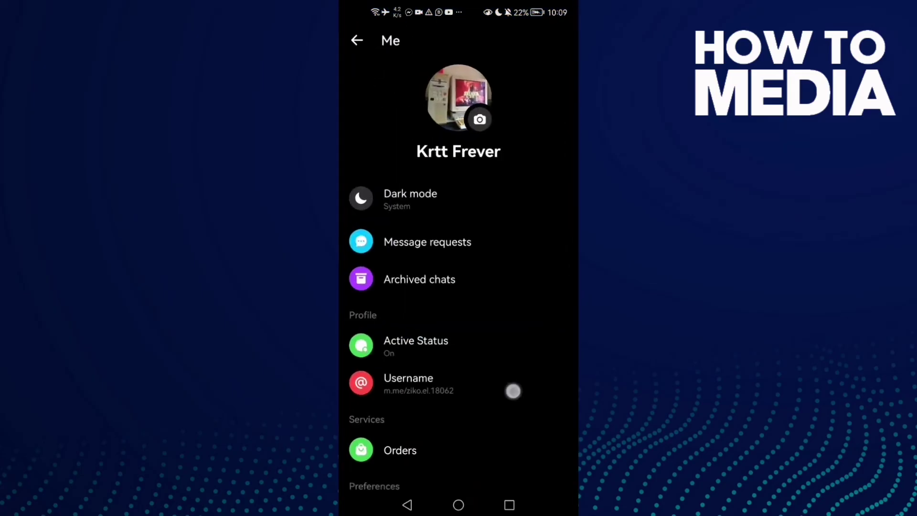
drag(513, 391, 537, 316)
drag(514, 372, 513, 301)
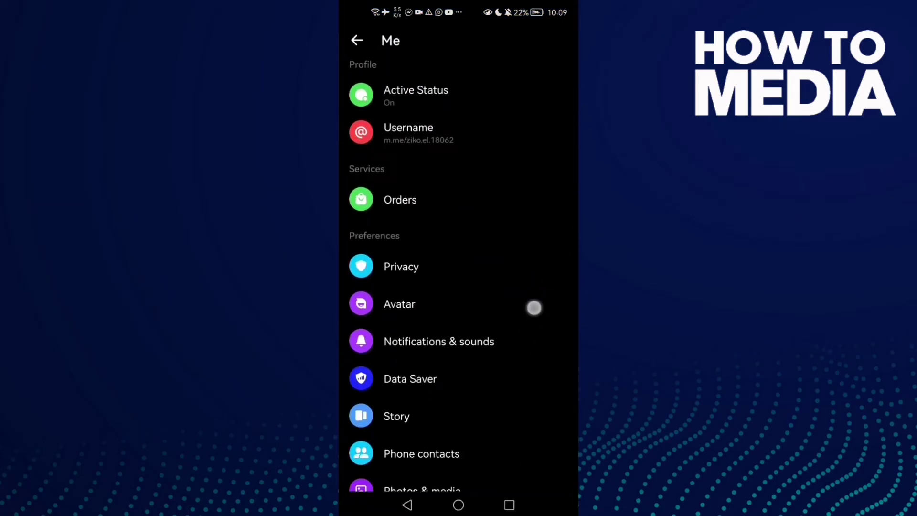
drag(514, 358, 538, 304)
click(453, 344)
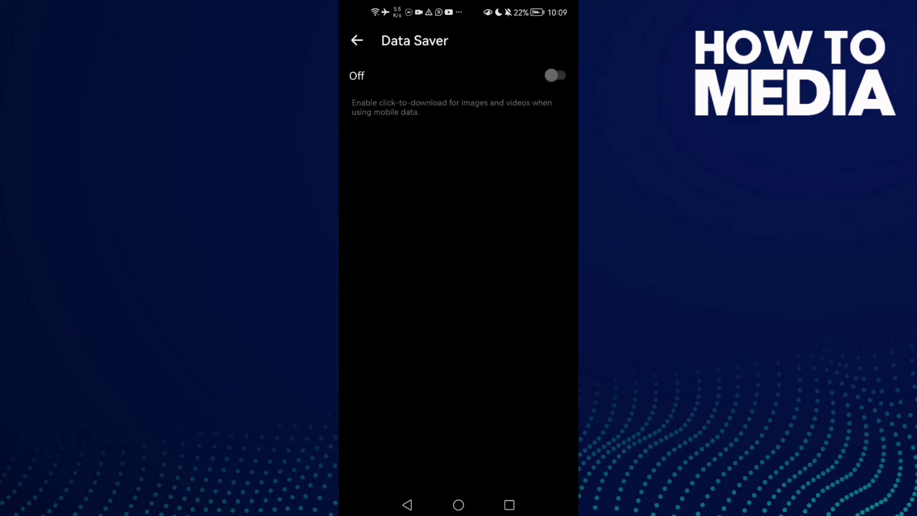
click(559, 75)
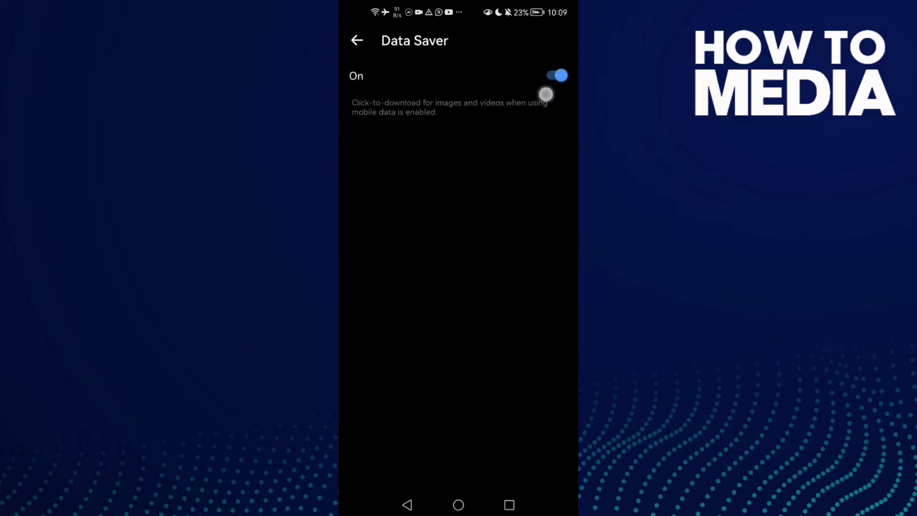
click(559, 76)
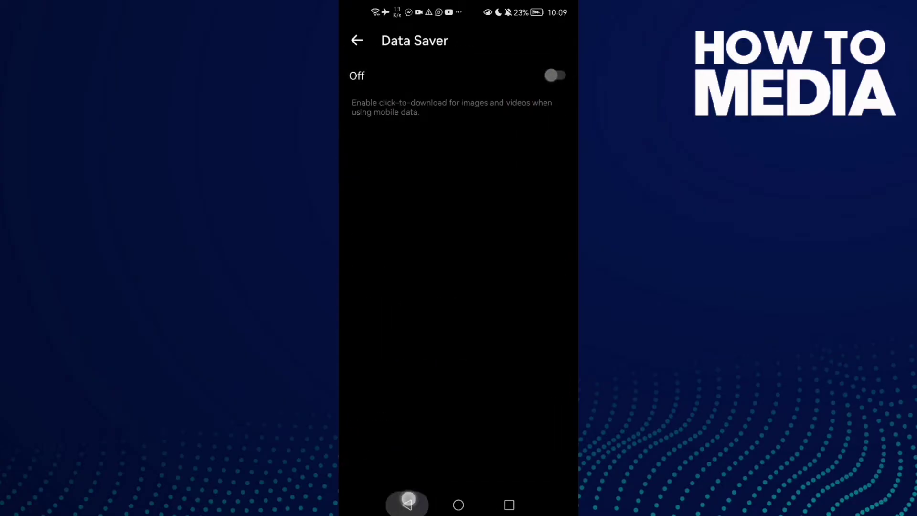
click(407, 506)
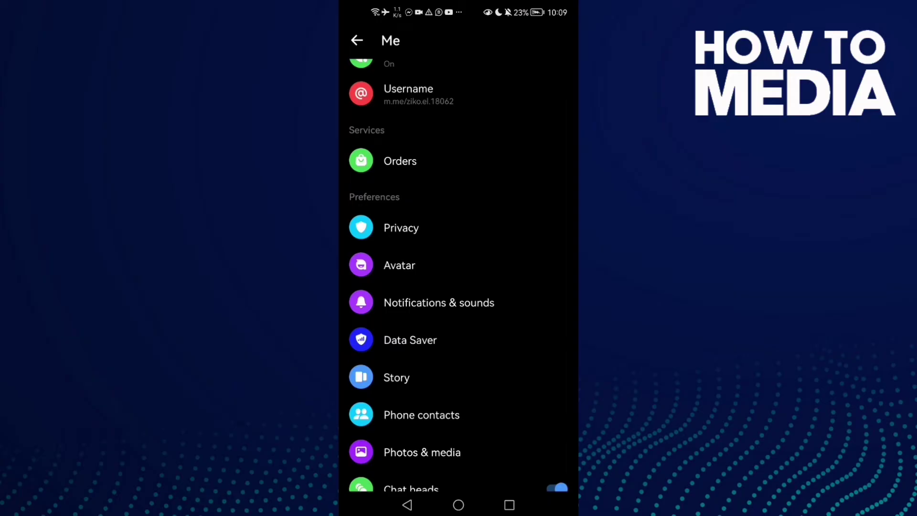
Step: Find Messenger under Settings > Apps and open its app info page
click(458, 505)
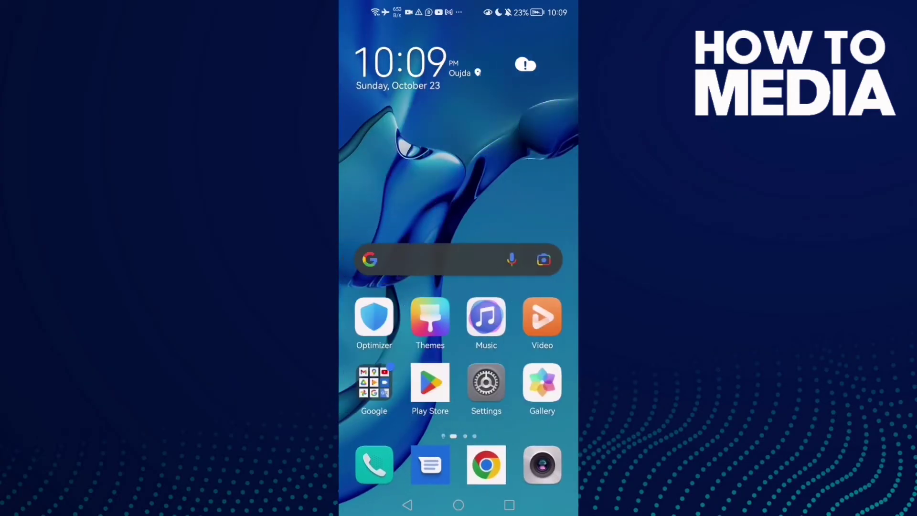
click(486, 387)
drag(402, 379, 402, 330)
click(395, 250)
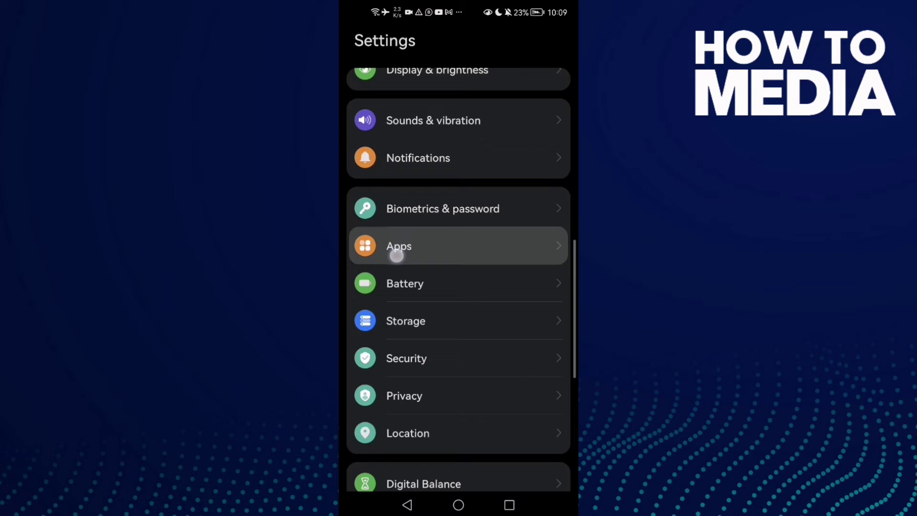
click(527, 82)
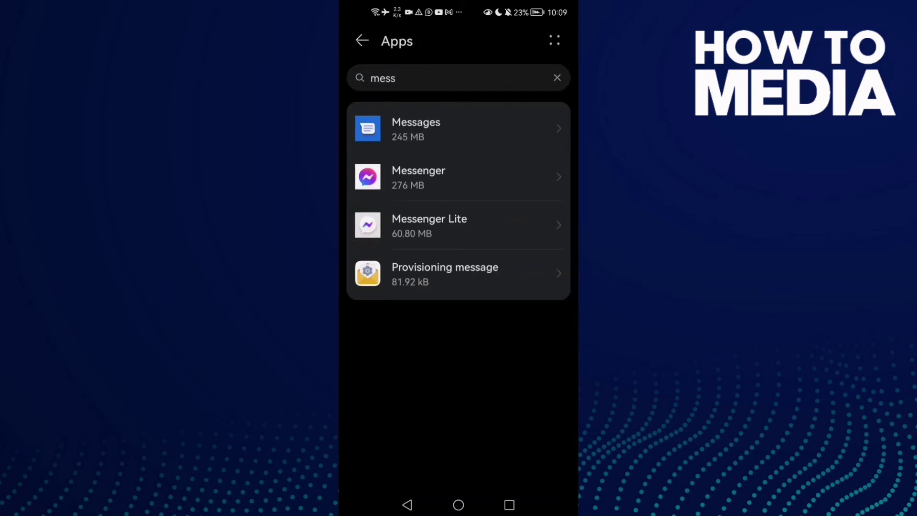
click(517, 178)
drag(530, 273, 530, 179)
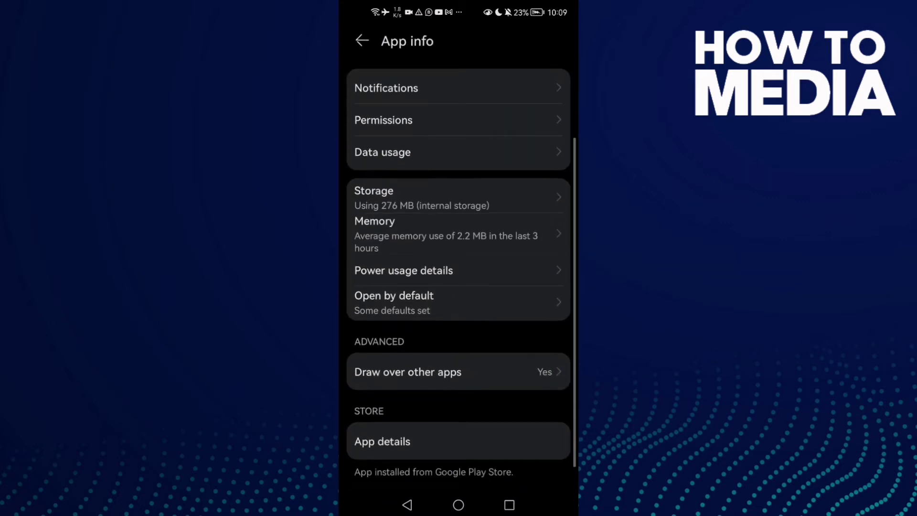
drag(459, 272, 459, 312)
Step: Clear Messenger's cache in Storage so it shows 0 B
click(519, 237)
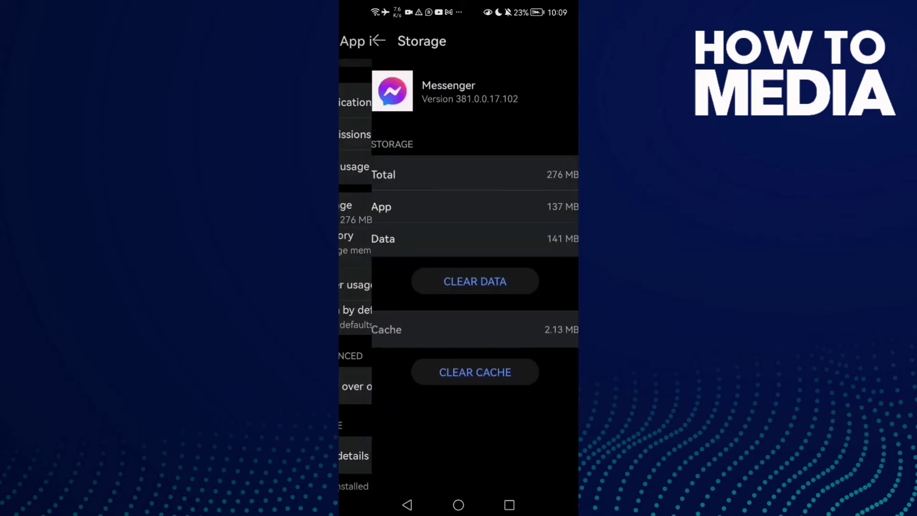
click(476, 372)
click(407, 505)
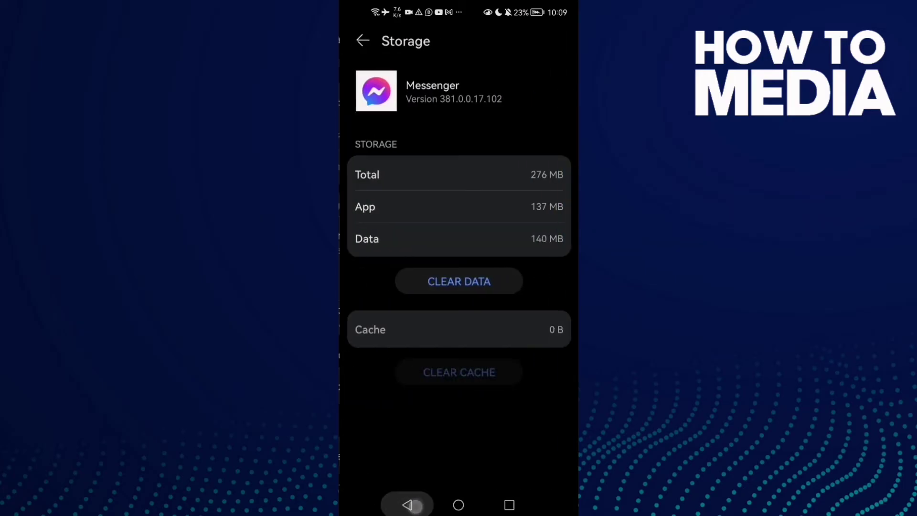
Step: Force-stop Messenger from its App info page and confirm
click(530, 132)
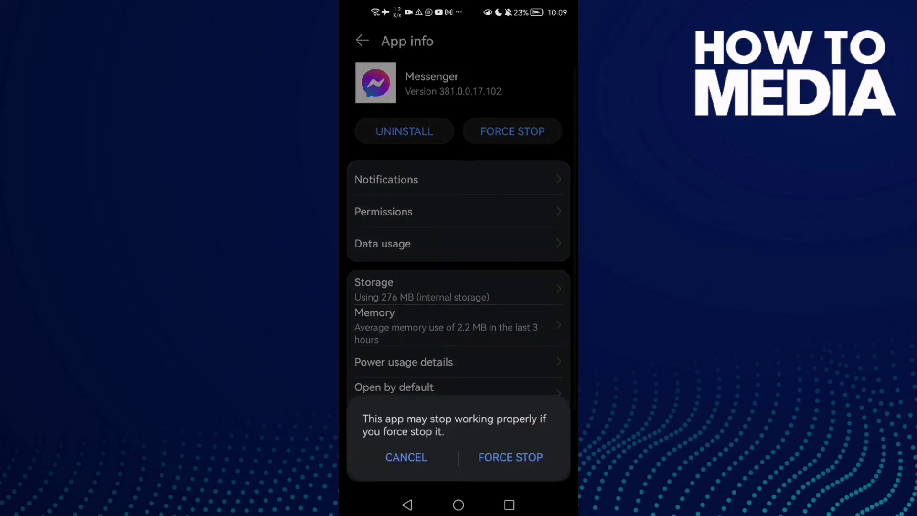
click(510, 458)
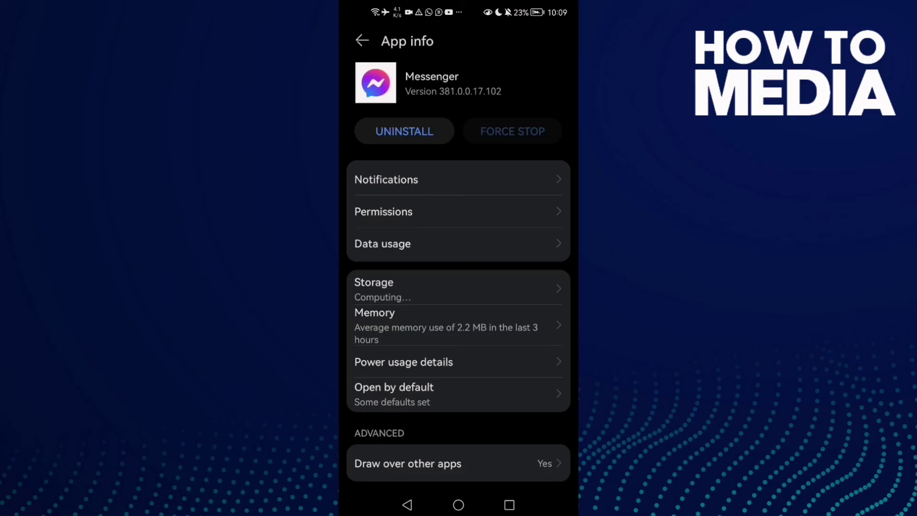
Step: Check Messenger's Storage permission is set to Allow, then go to the home screen
click(458, 211)
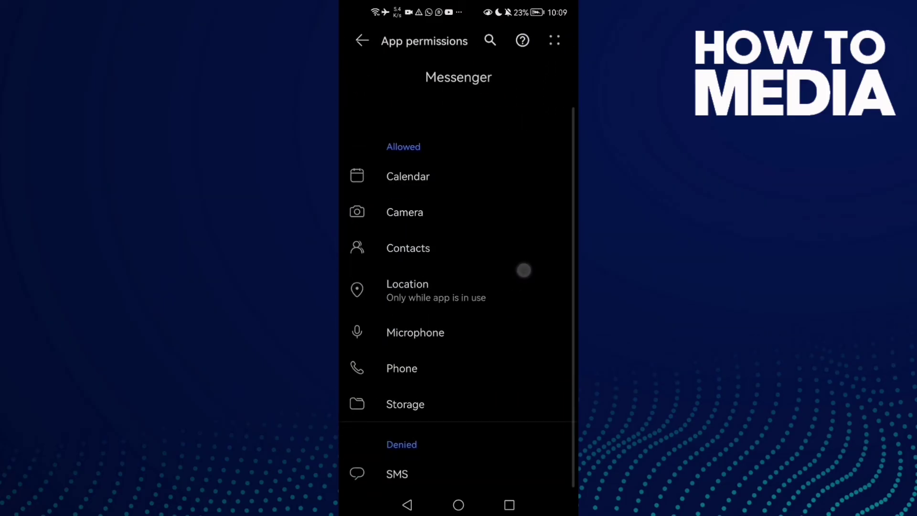
drag(445, 399, 498, 301)
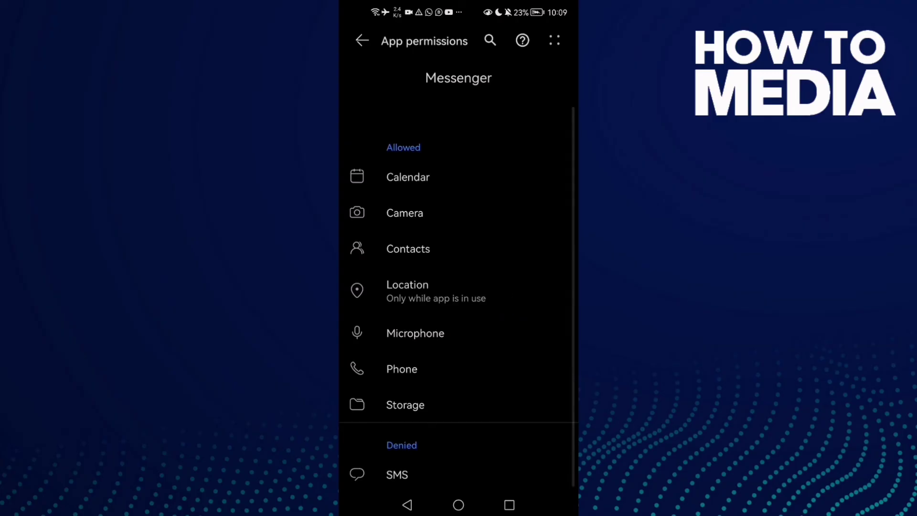
click(428, 404)
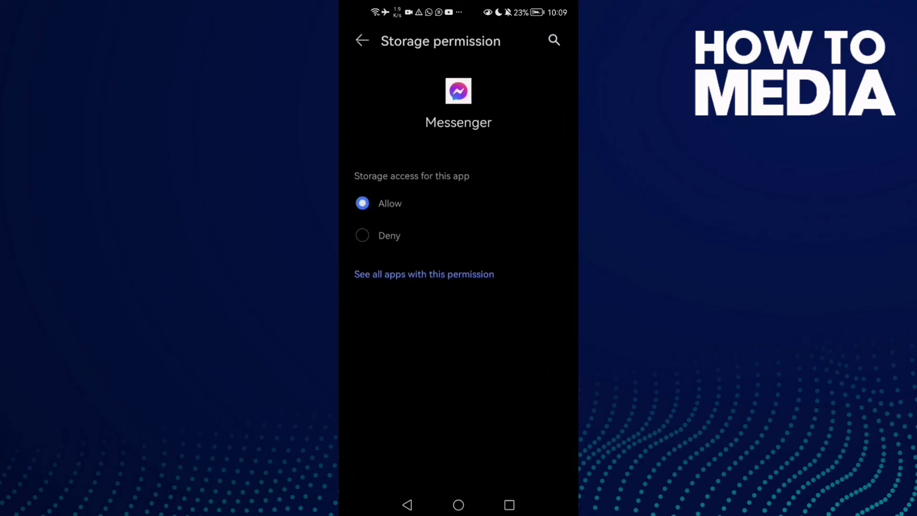
click(407, 505)
click(407, 504)
click(458, 505)
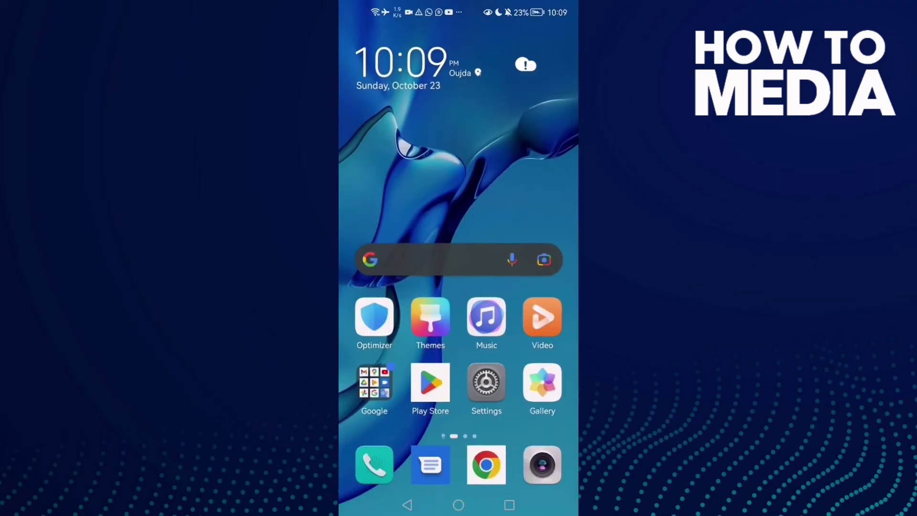